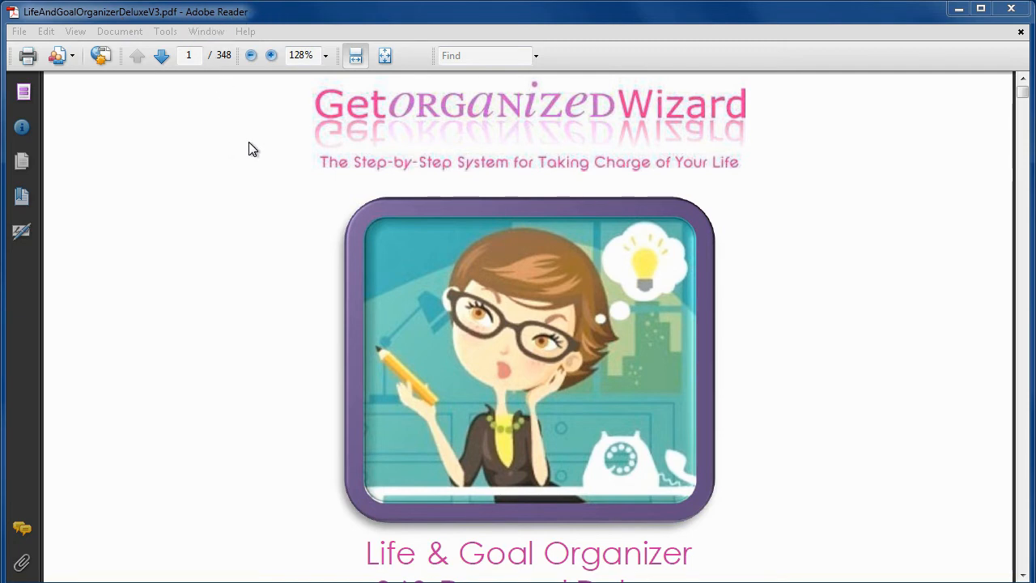
- Show the document's bookmarks and go to the "Easy-Start Menu | Start..." page
{"action": "left_click", "coordinate": [25, 205]}
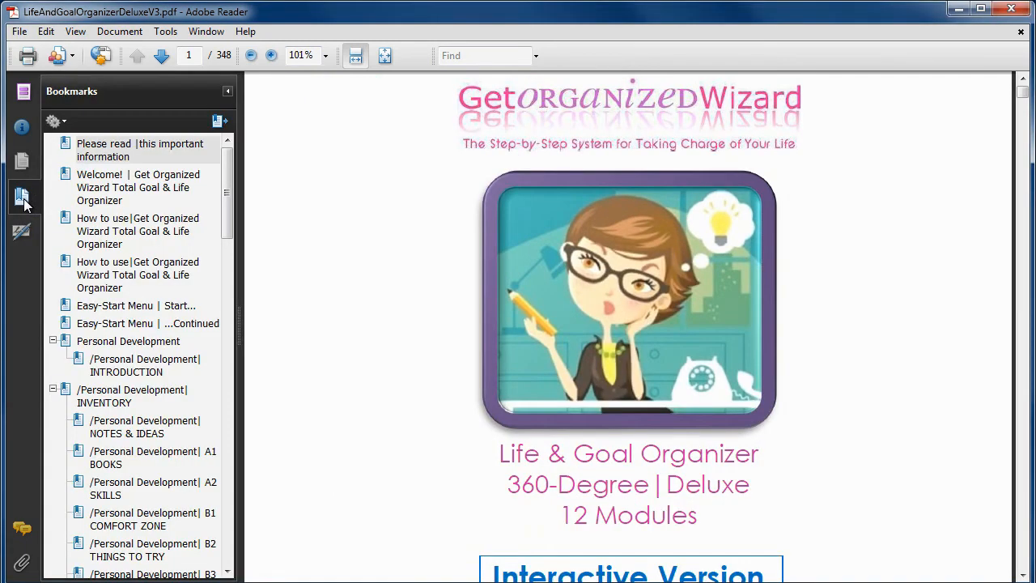
{"action": "left_click", "coordinate": [113, 307]}
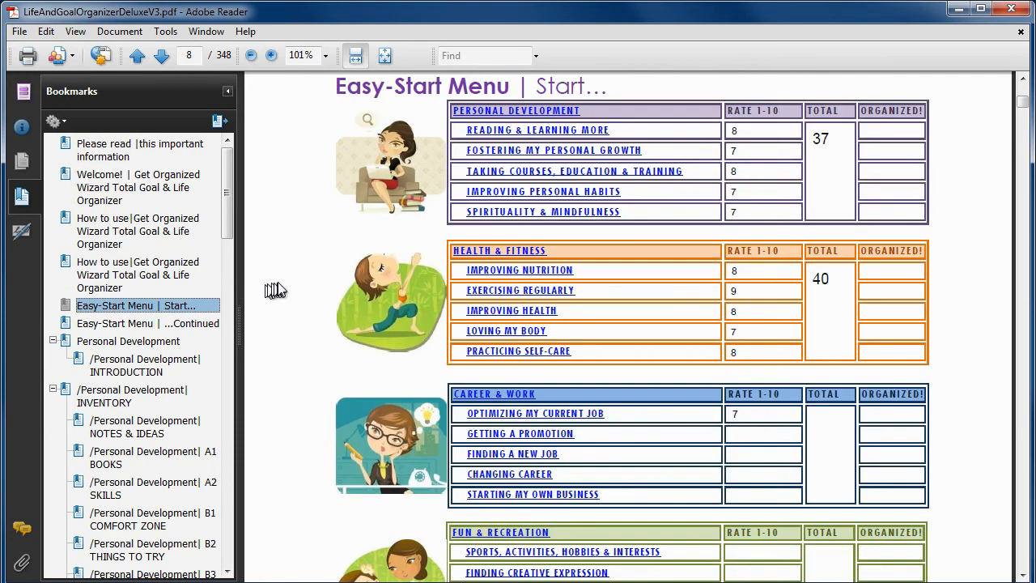
{"action": "left_click", "coordinate": [298, 238]}
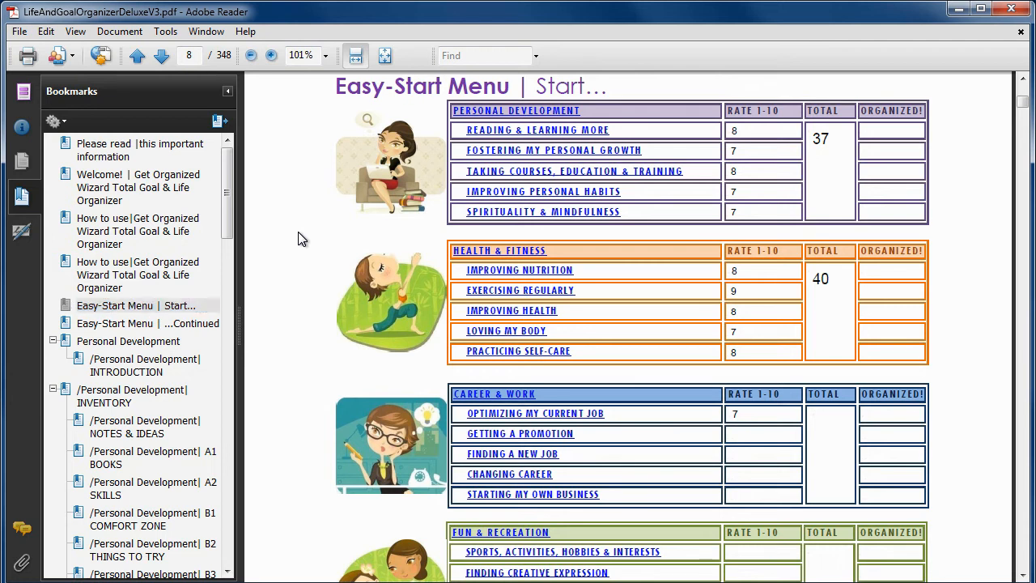
- View both Easy-Start Menu pages at whole-page size, and return to the first one at page-width size
{"action": "left_click", "coordinate": [383, 58]}
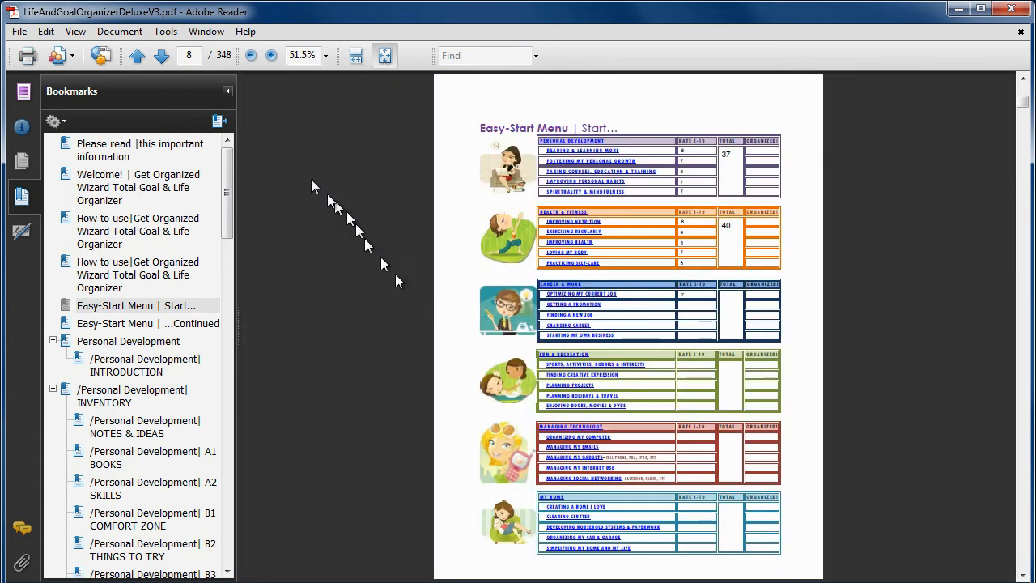
{"action": "left_click", "coordinate": [162, 55]}
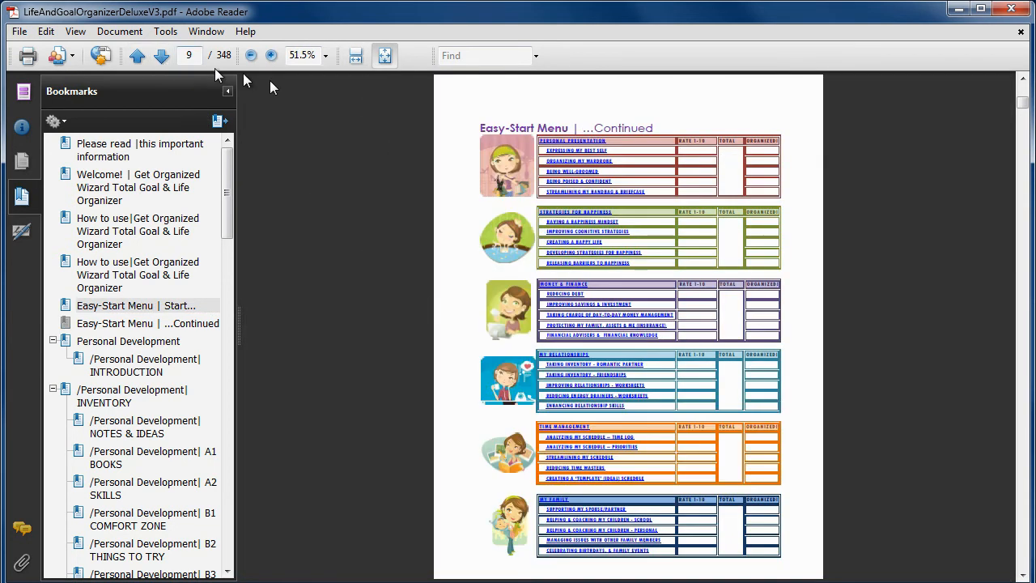
{"action": "left_click", "coordinate": [135, 56]}
{"action": "left_click", "coordinate": [354, 58]}
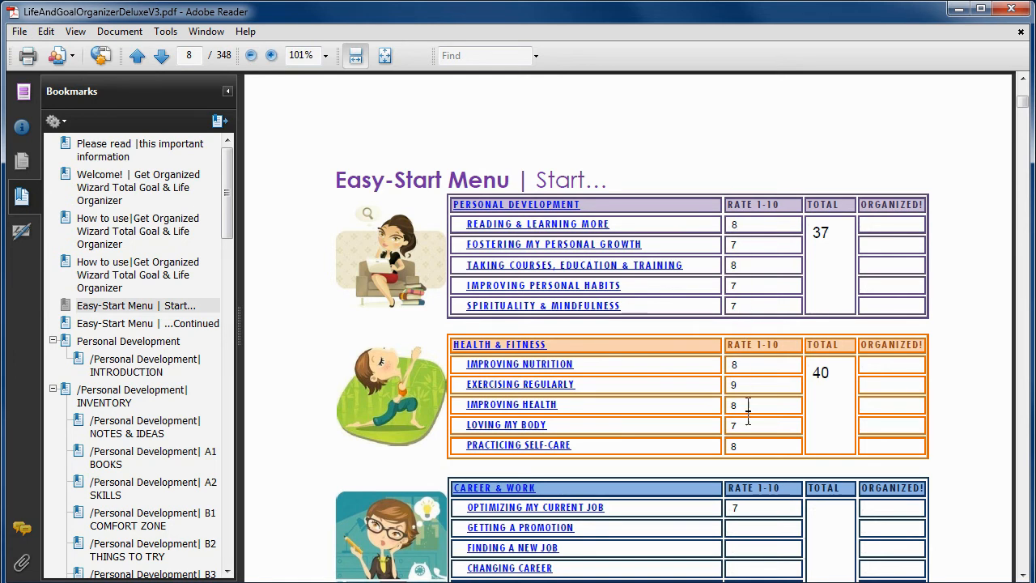
- Follow the Exercising Regularly link to its Health & Fitness worksheet, and return to the first Easy-Start Menu page
{"action": "left_click", "coordinate": [734, 527]}
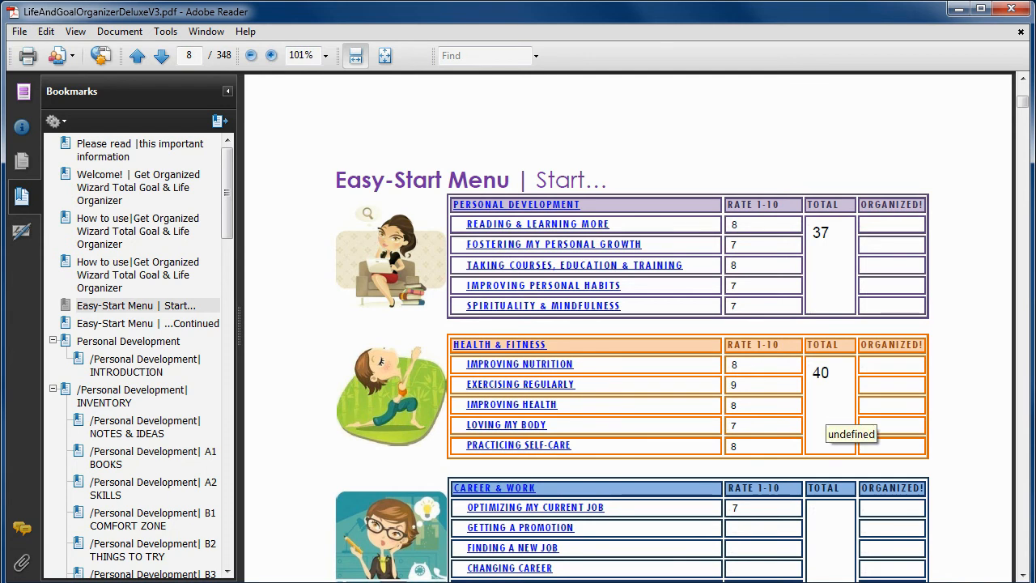
{"action": "left_click", "coordinate": [545, 393]}
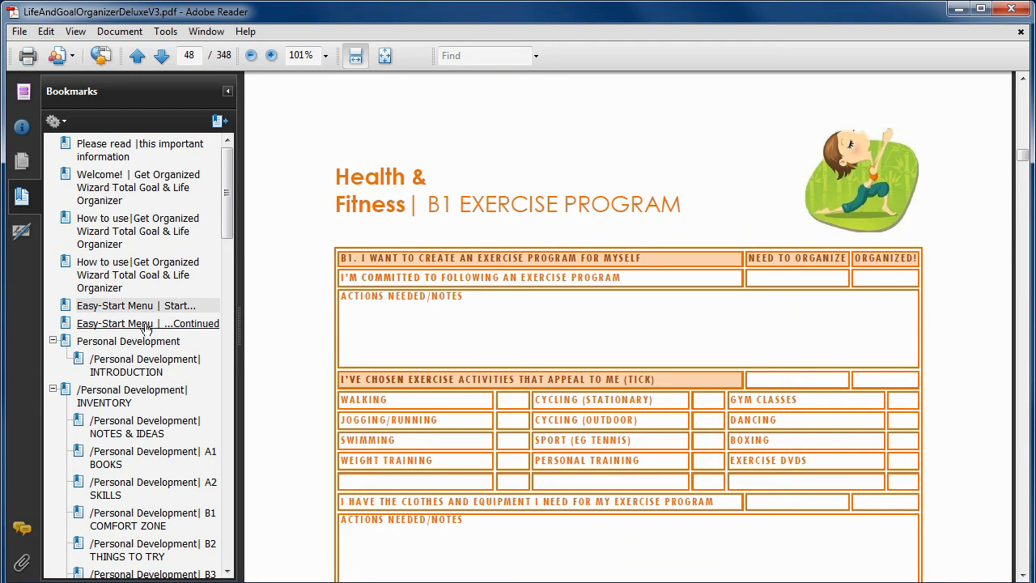
{"action": "left_click_drag", "start_coordinate": [228, 232], "coordinate": [225, 251]}
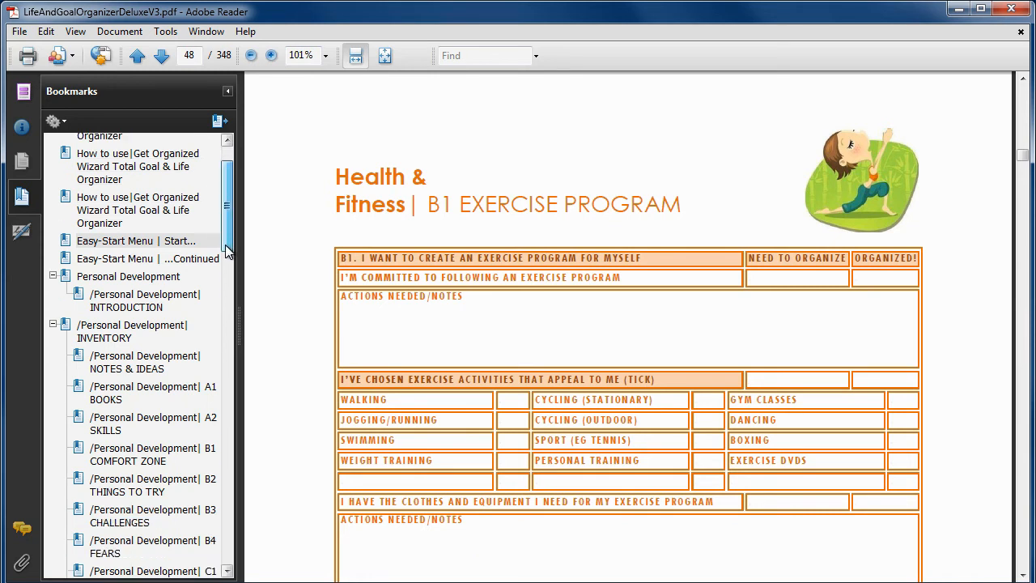
{"action": "left_click", "coordinate": [186, 241]}
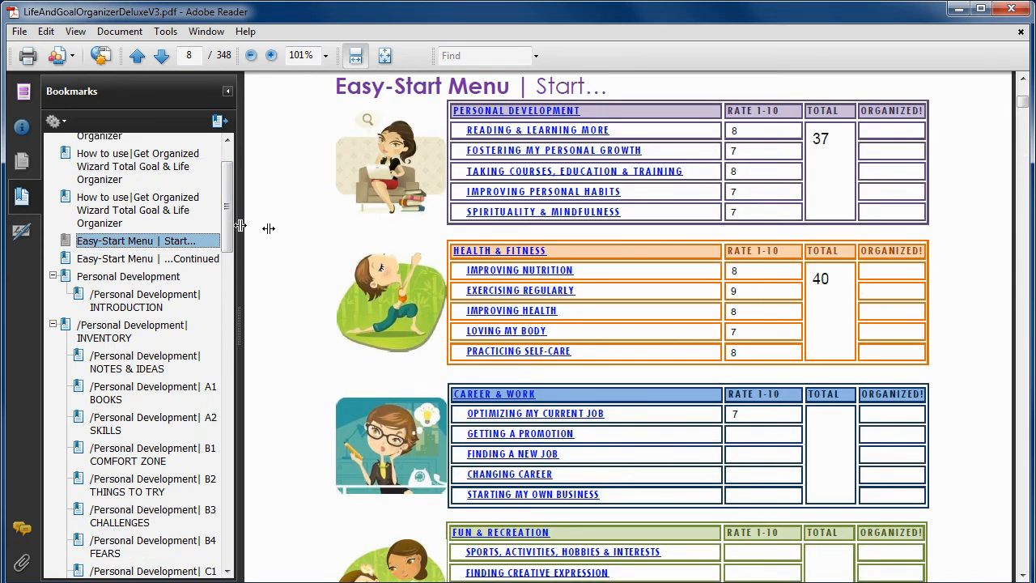
- View the Personal Development inventory, and page through the whole Personal Development introduction at full-page size
{"action": "left_click", "coordinate": [101, 331]}
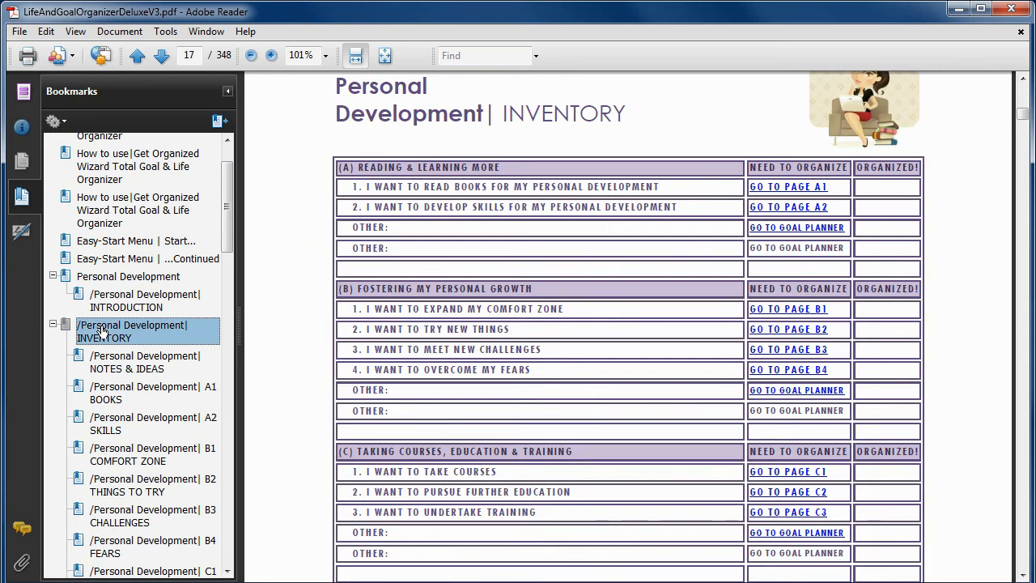
{"action": "left_click", "coordinate": [128, 301]}
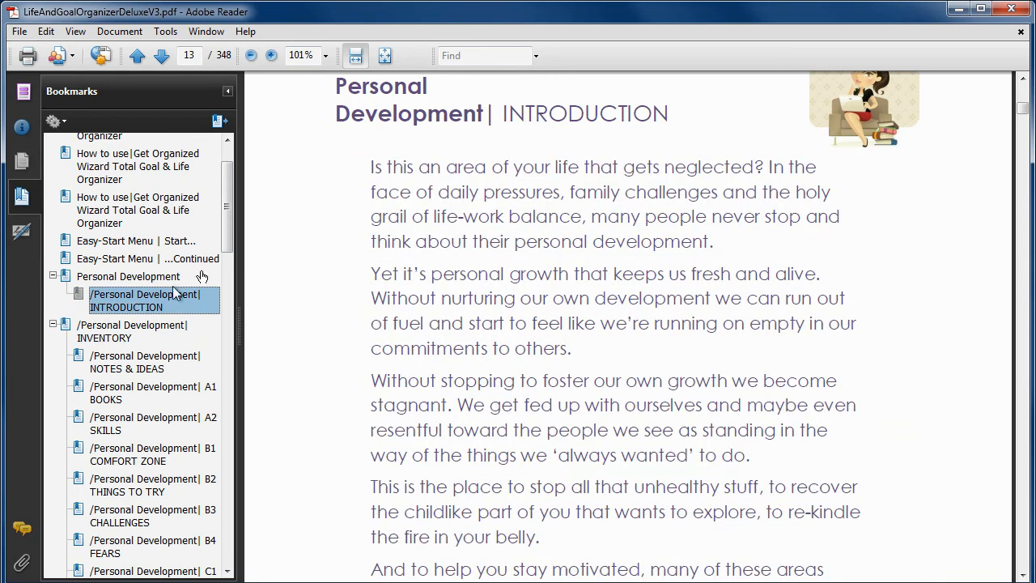
{"action": "left_click", "coordinate": [382, 57]}
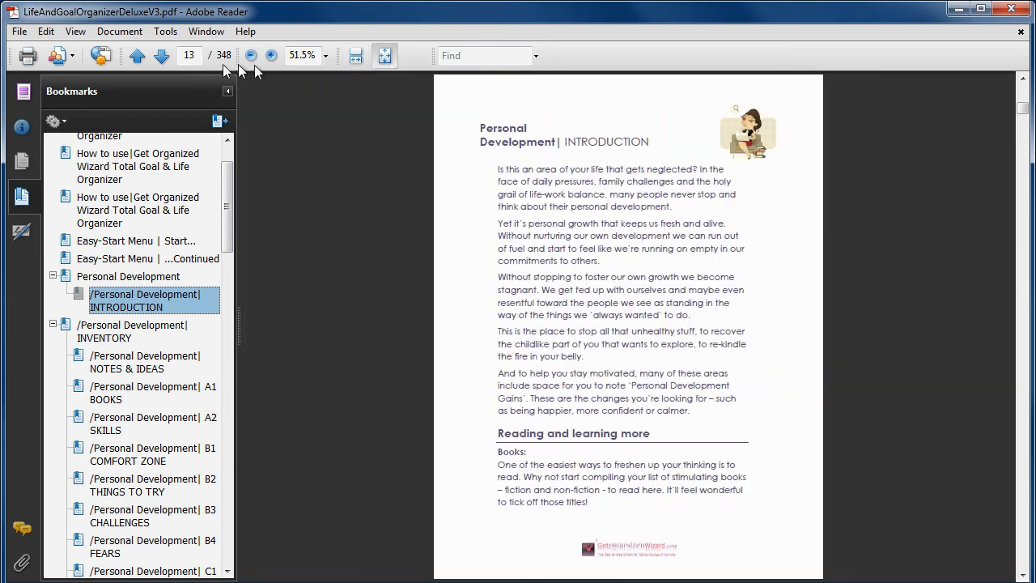
{"action": "left_click", "coordinate": [163, 58]}
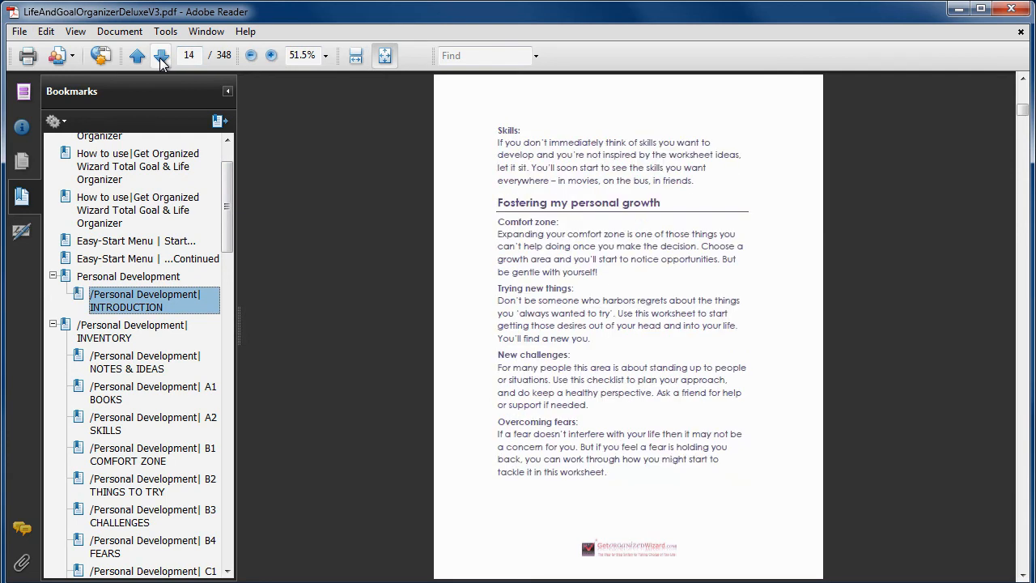
{"action": "left_click", "coordinate": [163, 58]}
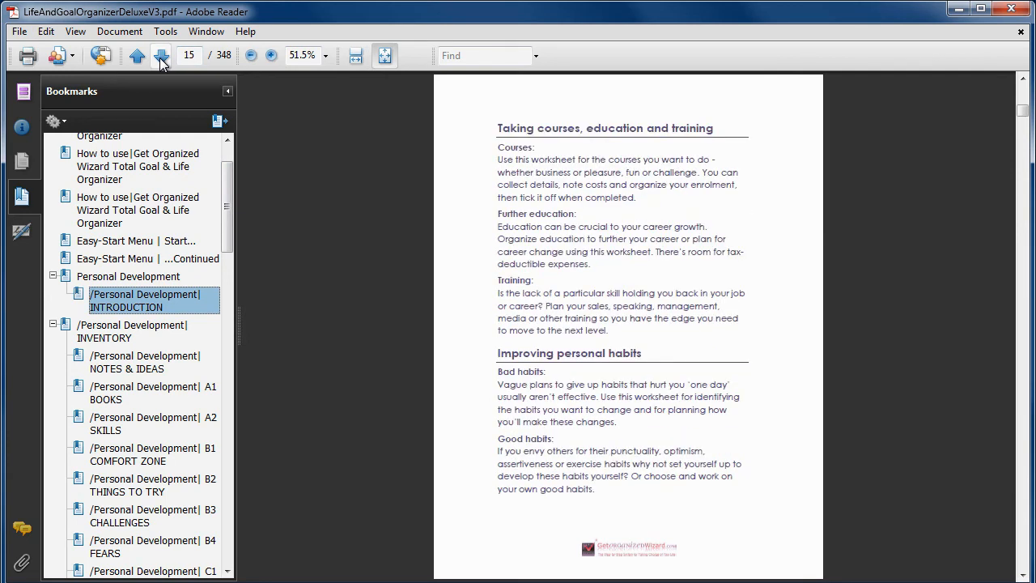
{"action": "left_click", "coordinate": [163, 58]}
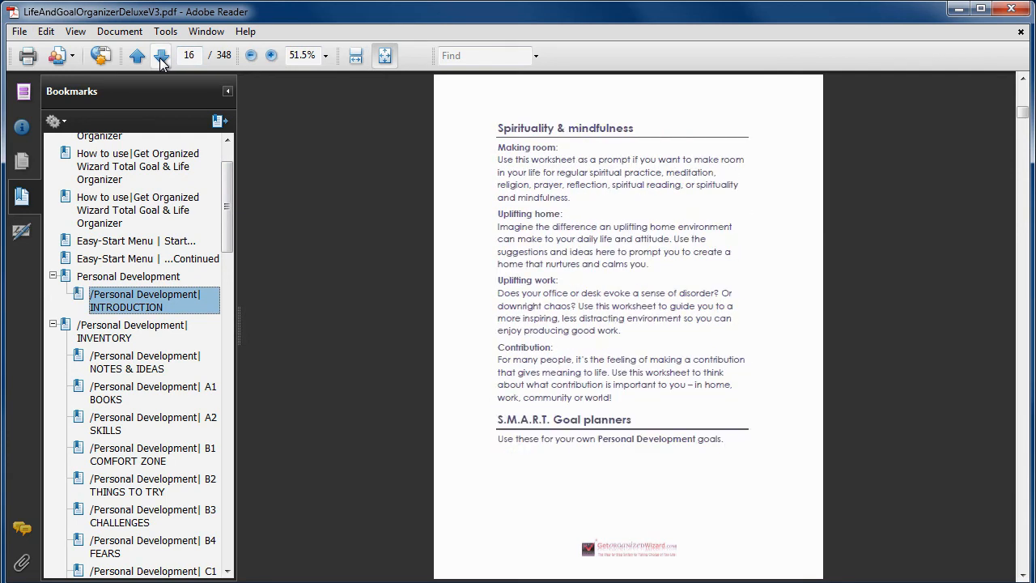
- Collapse the Personal Development and Health & Fitness inventory bookmarks, and go to the My Relationships inventory page
{"action": "left_click", "coordinate": [52, 324]}
{"action": "left_click_drag", "start_coordinate": [228, 287], "coordinate": [225, 402]}
{"action": "left_click", "coordinate": [54, 227]}
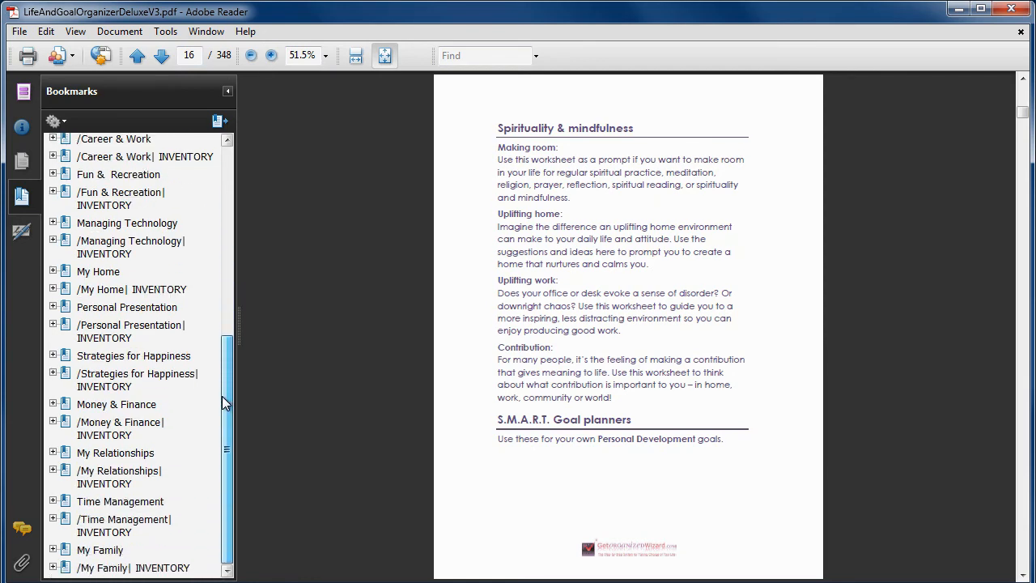
{"action": "left_click", "coordinate": [102, 476]}
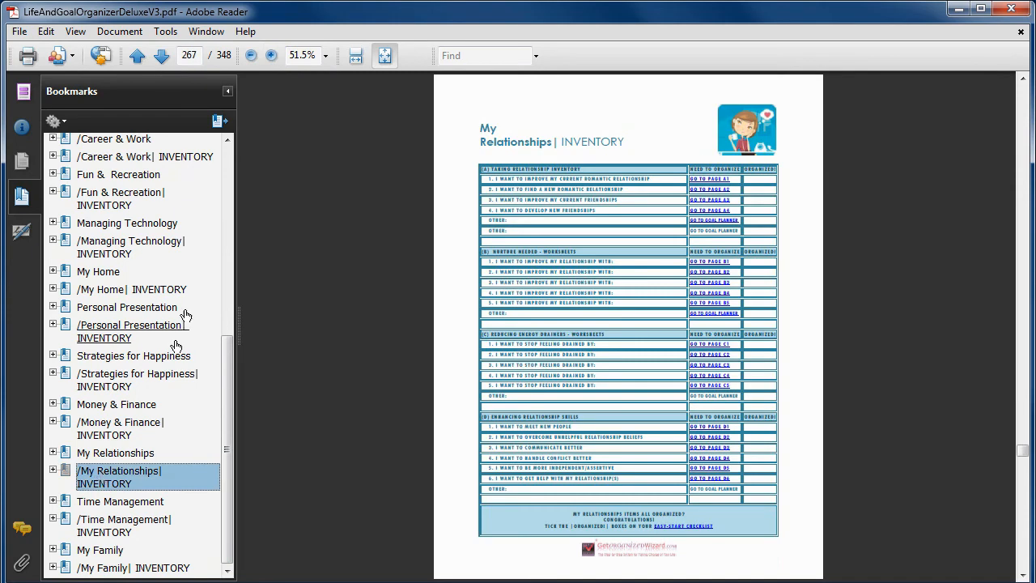
{"action": "left_click", "coordinate": [228, 159]}
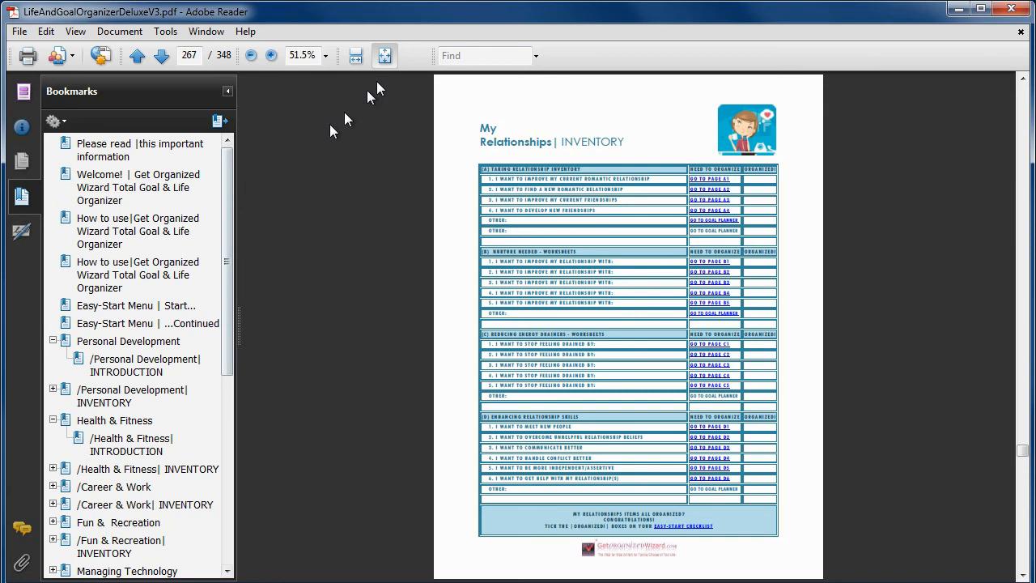
{"action": "left_click", "coordinate": [478, 55]}
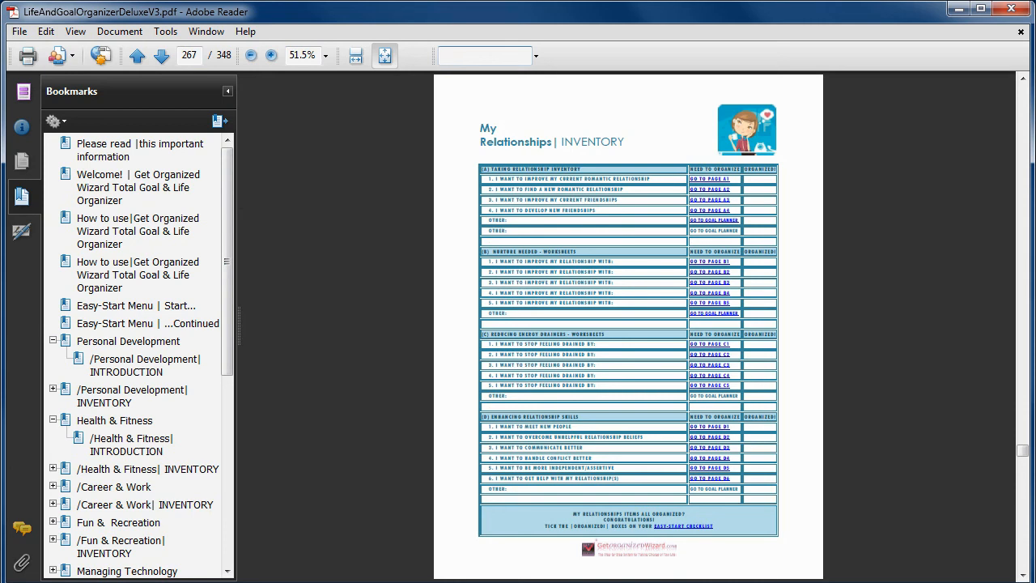
{"action": "left_click", "coordinate": [15, 33]}
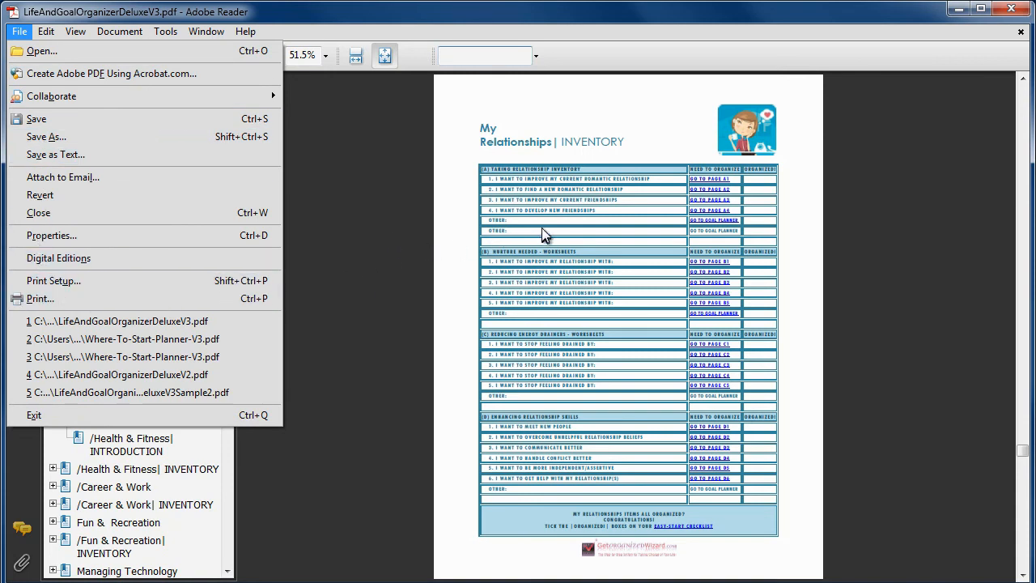
{"action": "left_click", "coordinate": [382, 233]}
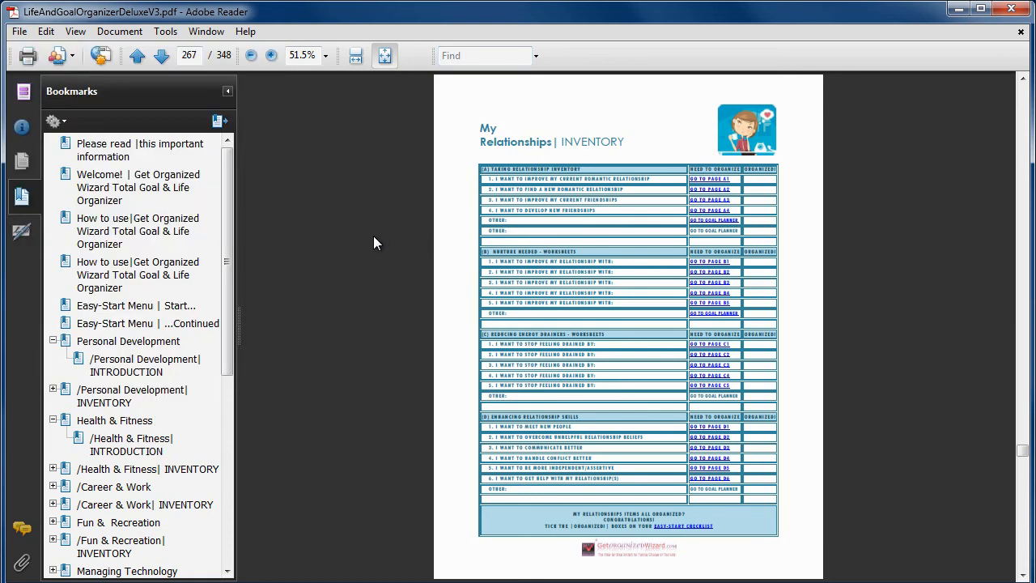
- Select pages 269 to 272 among the page thumbnails and bring up their print settings without printing
{"action": "left_click", "coordinate": [21, 161]}
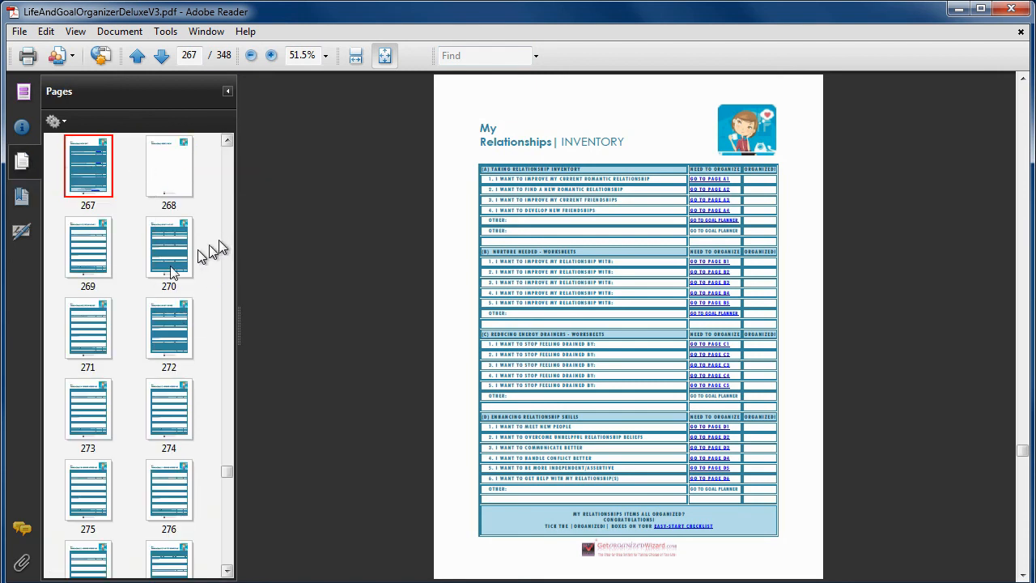
{"action": "left_click", "coordinate": [91, 251]}
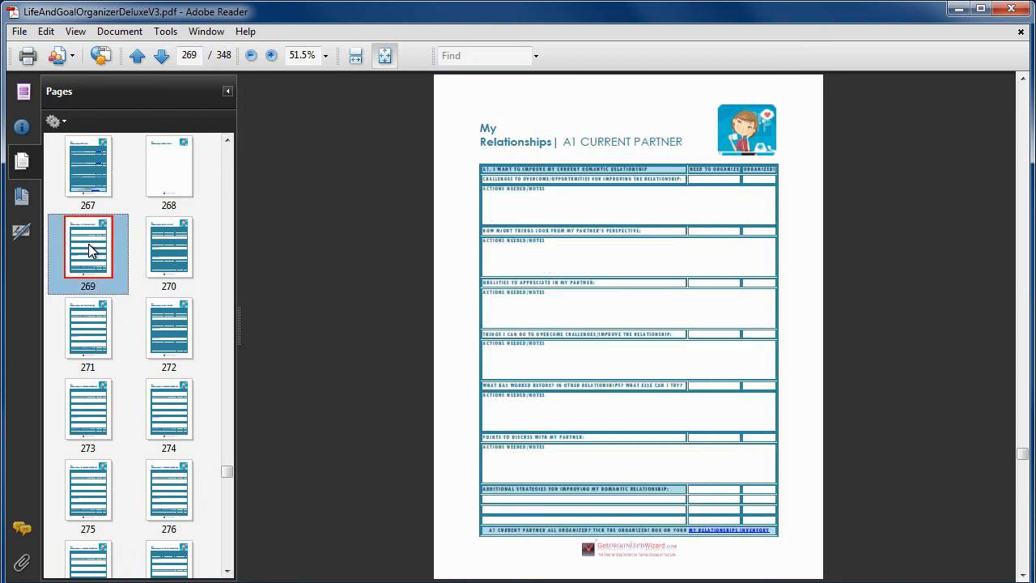
{"action": "left_click", "coordinate": [171, 350], "text": "shift"}
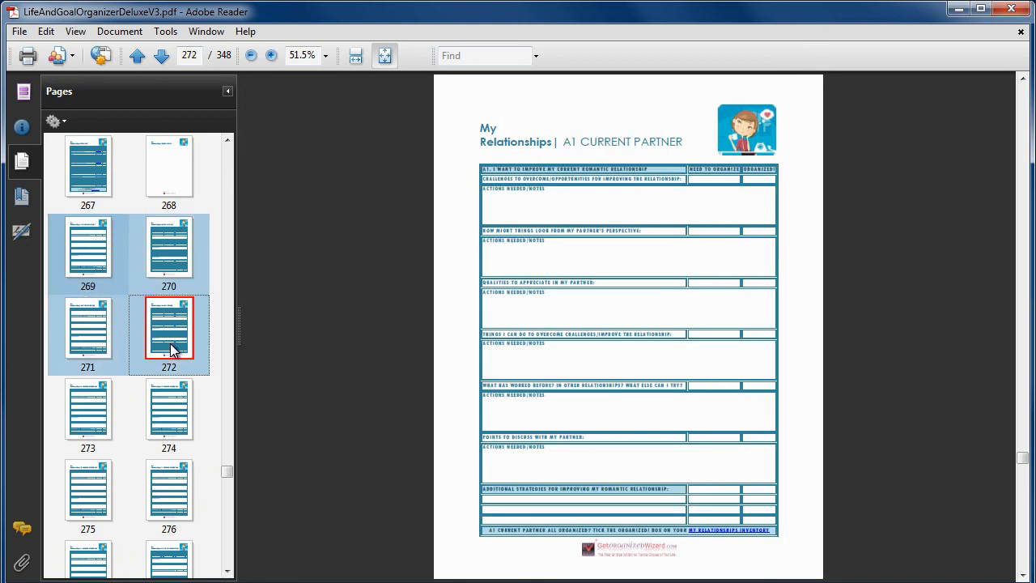
{"action": "right_click", "coordinate": [114, 286]}
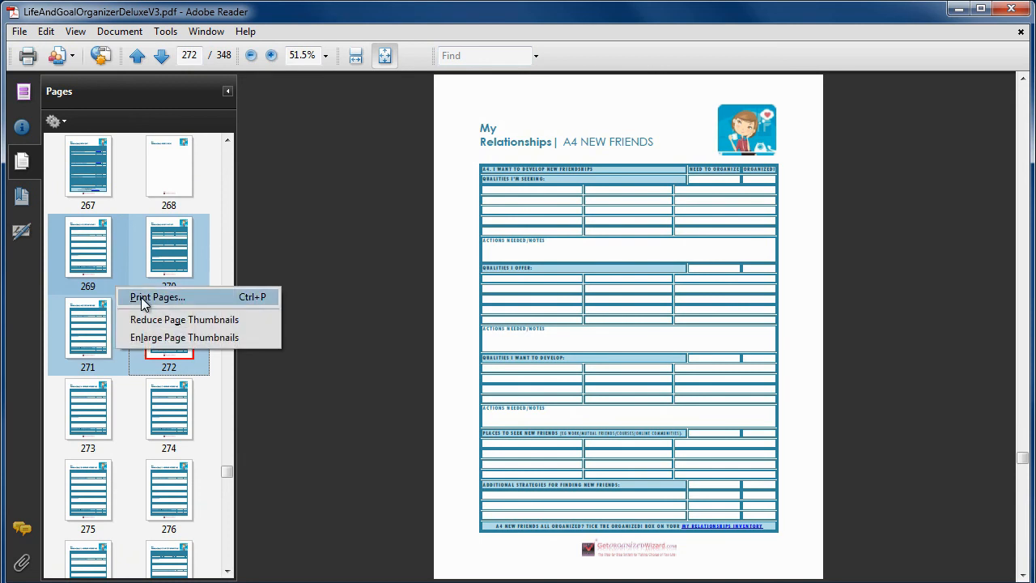
{"action": "left_click", "coordinate": [142, 299]}
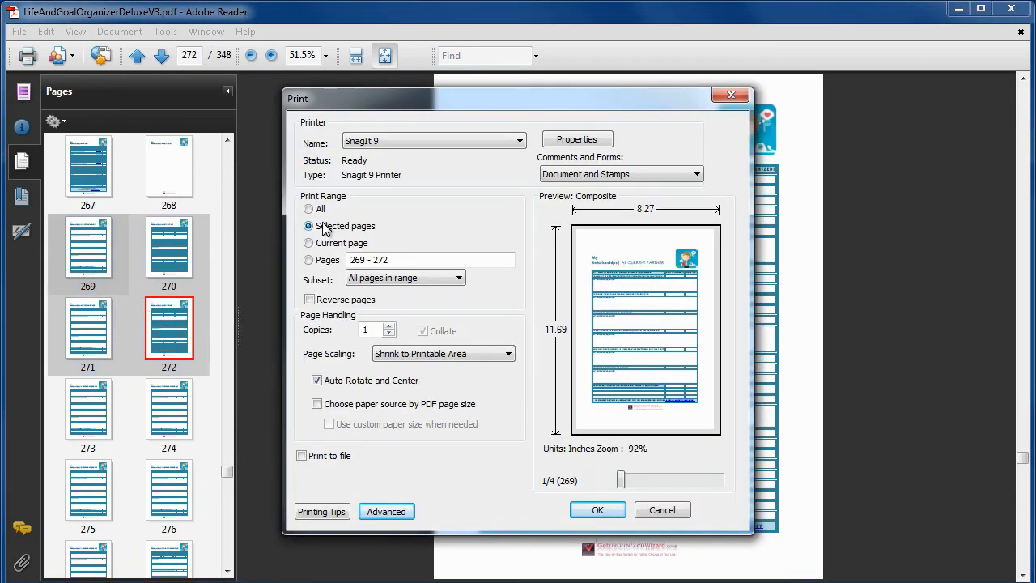
{"action": "left_click", "coordinate": [661, 510]}
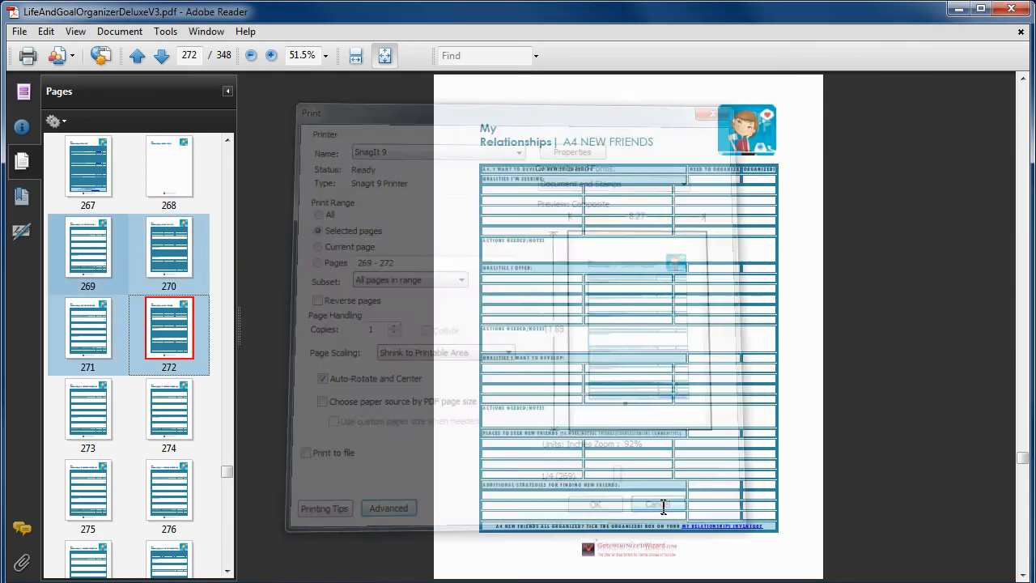
- Look through the available comment and markup tools without choosing one
{"action": "left_click", "coordinate": [167, 34]}
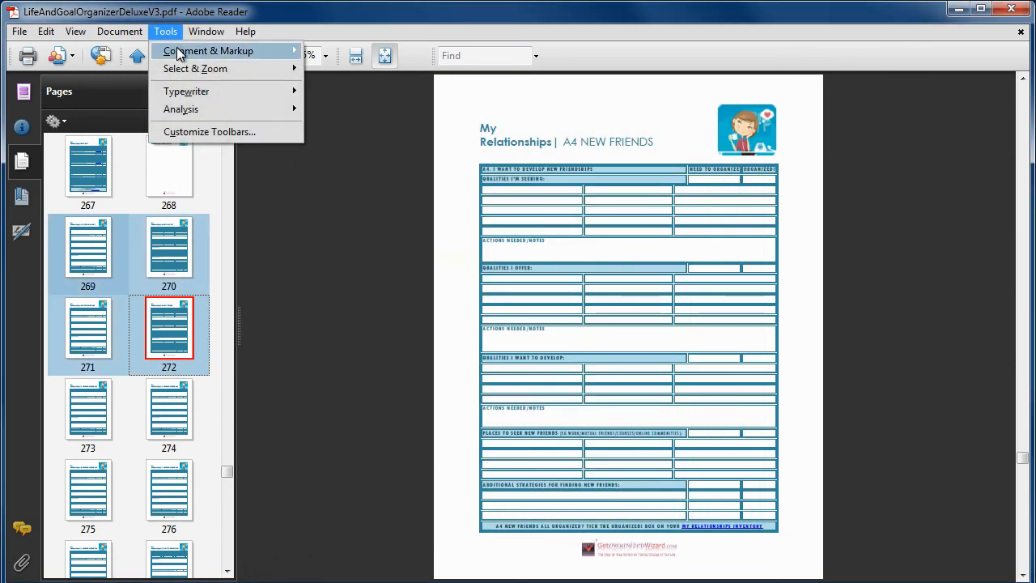
{"action": "mouse_move", "coordinate": [180, 53]}
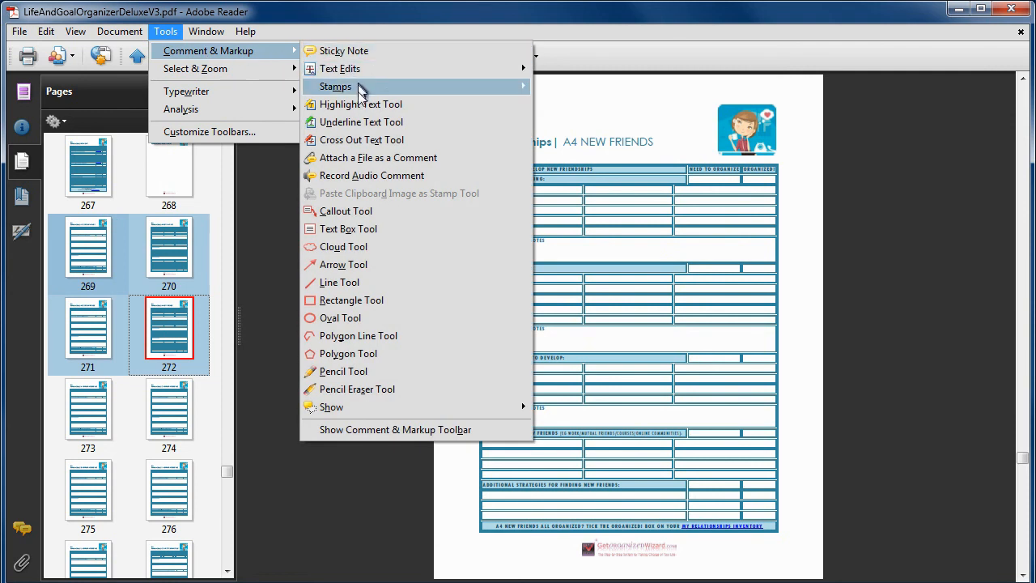
{"action": "left_click", "coordinate": [267, 199]}
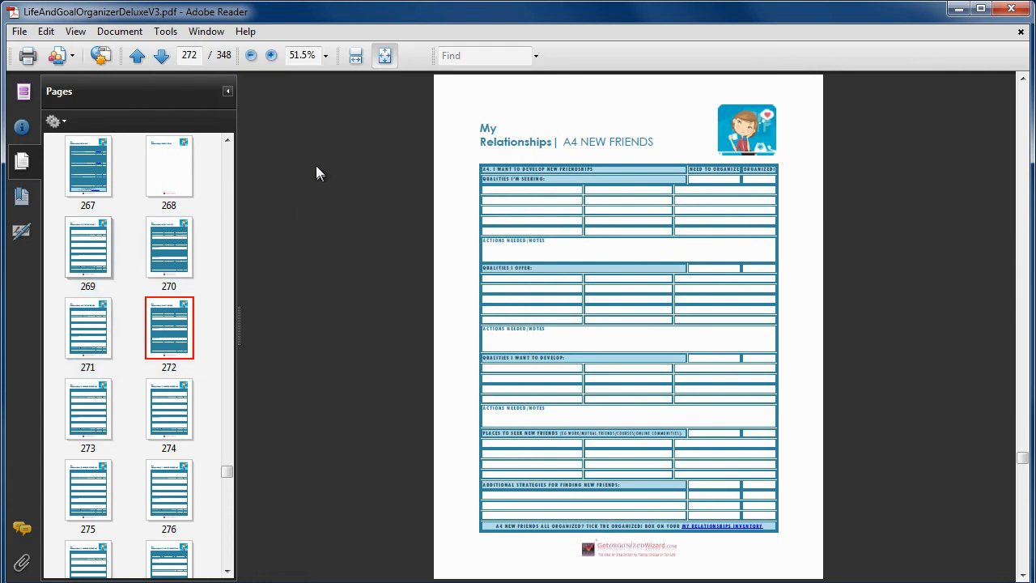
- Try to save a copy of the organizer to the Desktop with "- 2009" added to its file name
{"action": "left_click", "coordinate": [18, 33]}
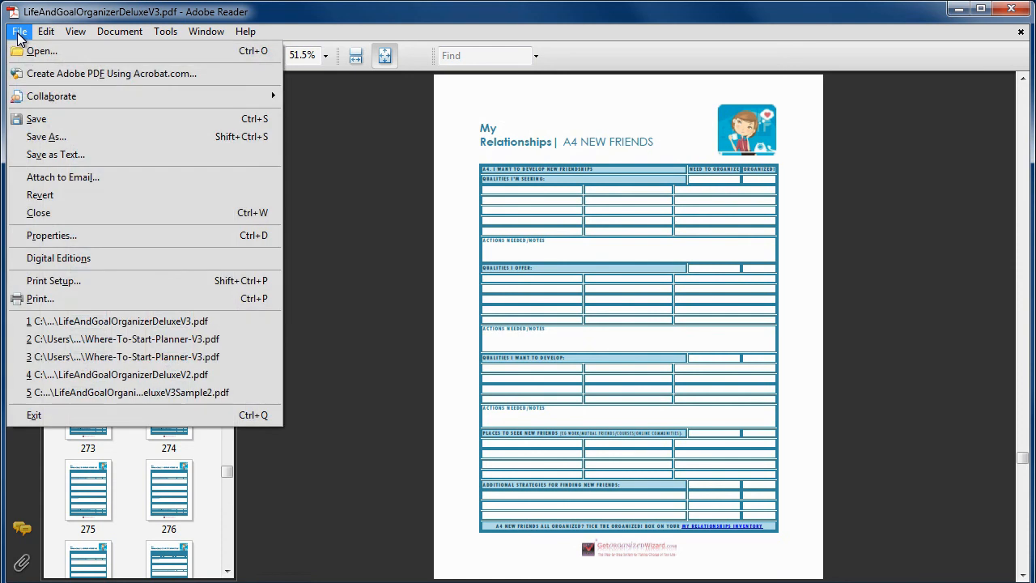
{"action": "left_click", "coordinate": [47, 141]}
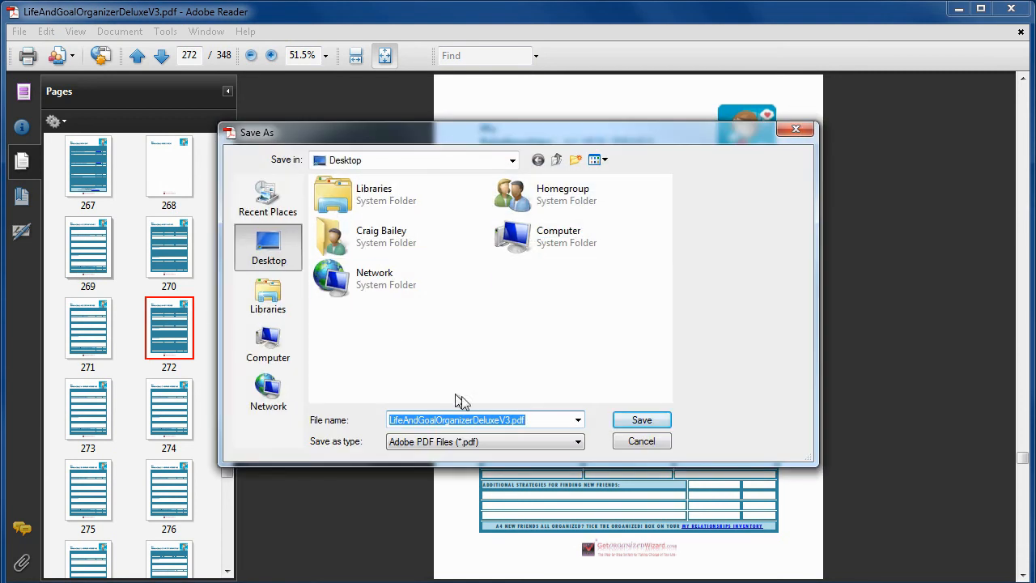
{"action": "left_click", "coordinate": [512, 420]}
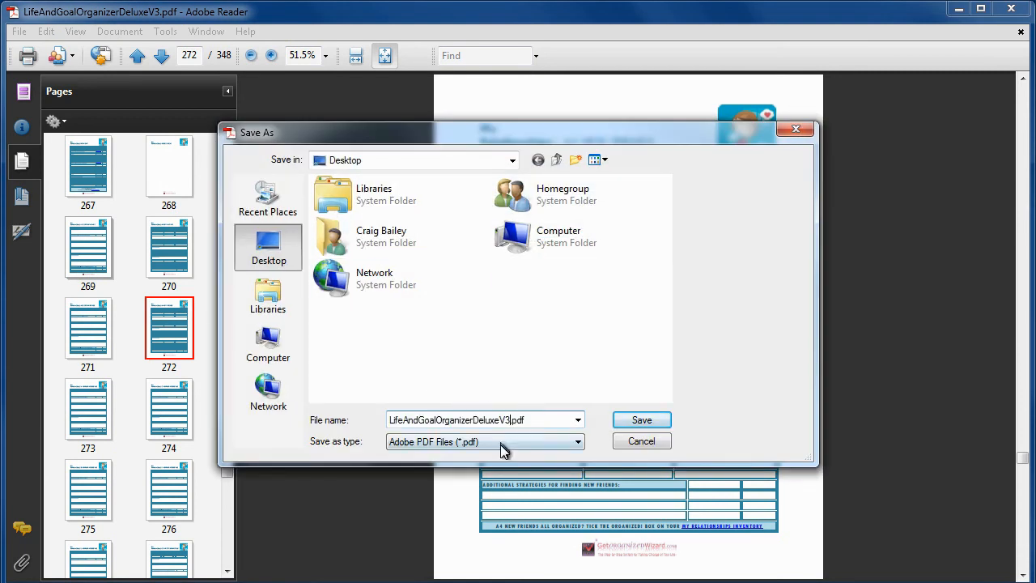
{"action": "type", "text": "- 2009"}
{"action": "left_click", "coordinate": [660, 441]}
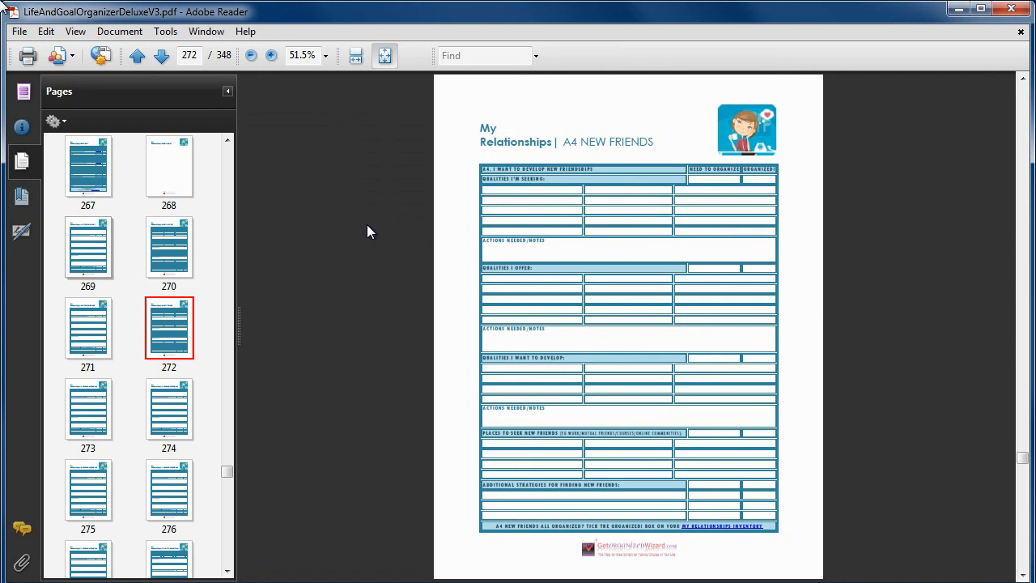
- Browse the page thumbnails back toward the beginning of the document
{"action": "left_click", "coordinate": [225, 159]}
{"action": "left_click", "coordinate": [225, 159]}
{"action": "left_click", "coordinate": [225, 160]}
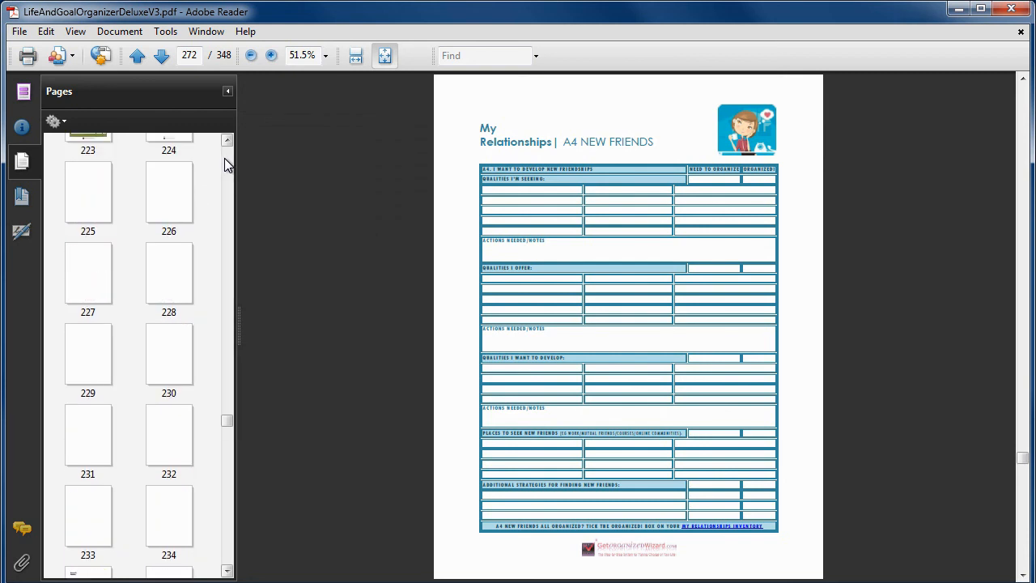